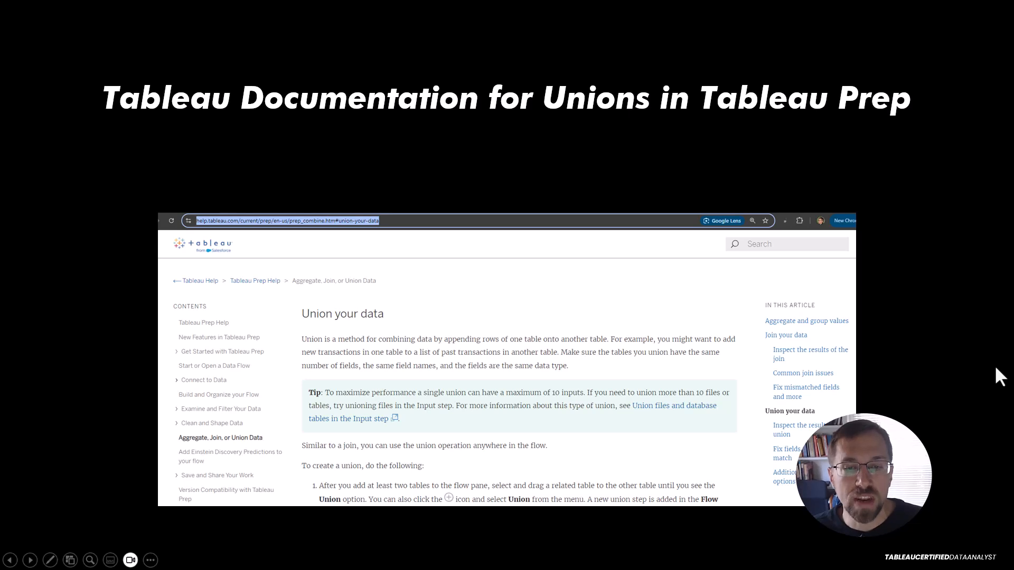
Advance to the Demo slide, end the slideshow and switch to Tableau Prep Builder.
key(Right)
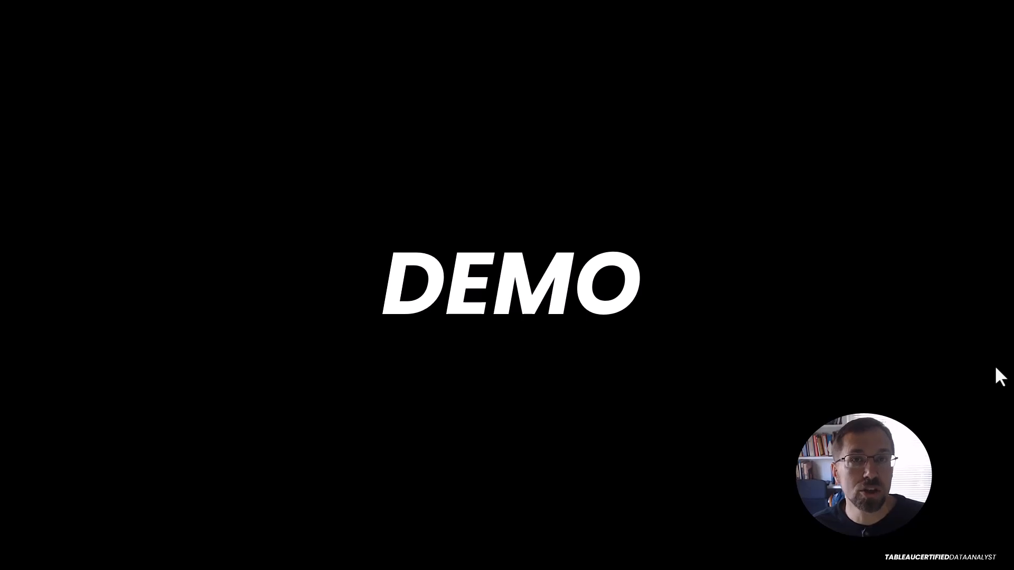
key(Escape)
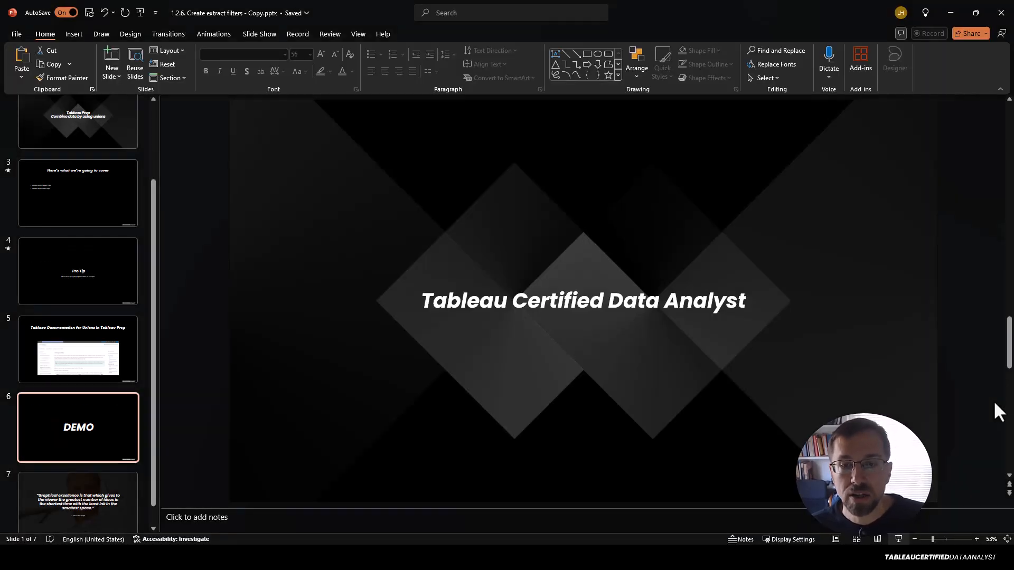
click(671, 558)
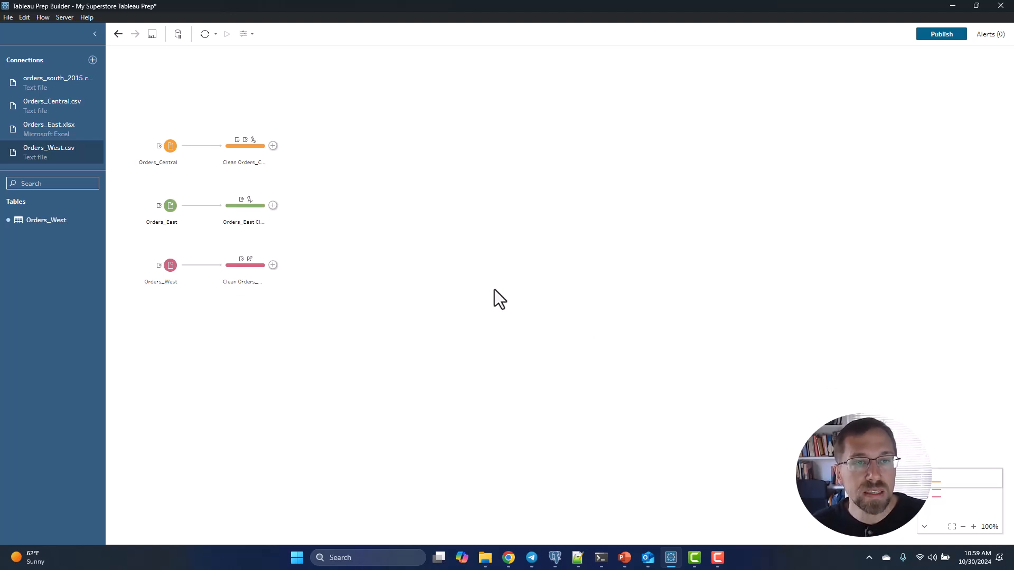
Remove the existing orders_south_2015.csv connection and reconnect to the orders_south_2015.csv text file from the Downloads folder.
click(98, 79)
click(107, 105)
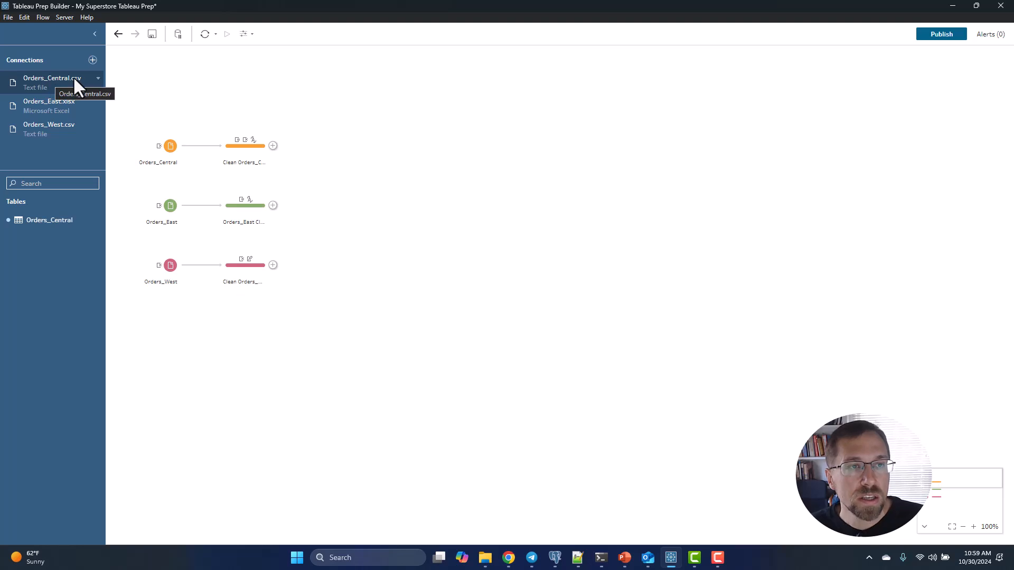
click(93, 60)
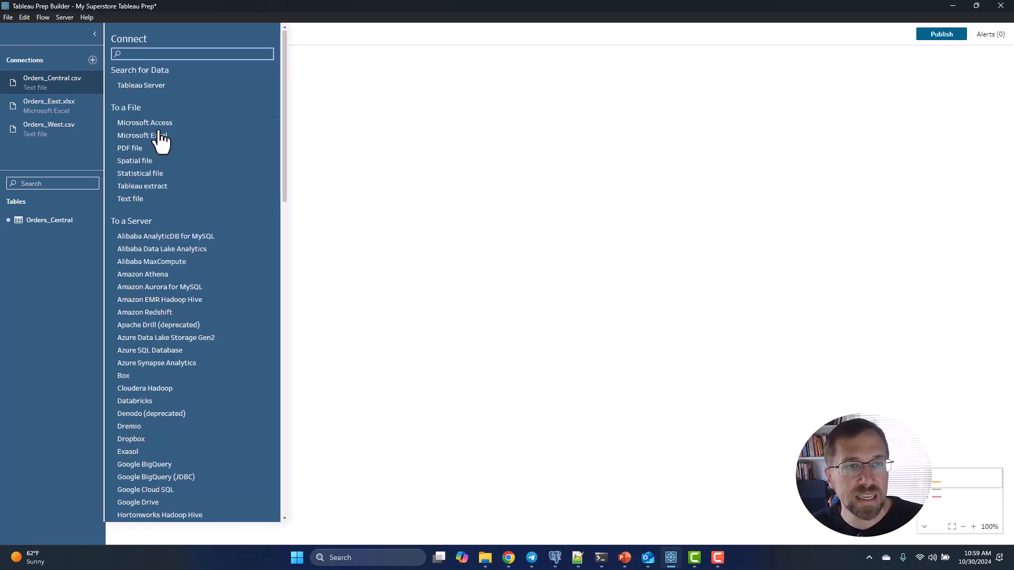
click(130, 198)
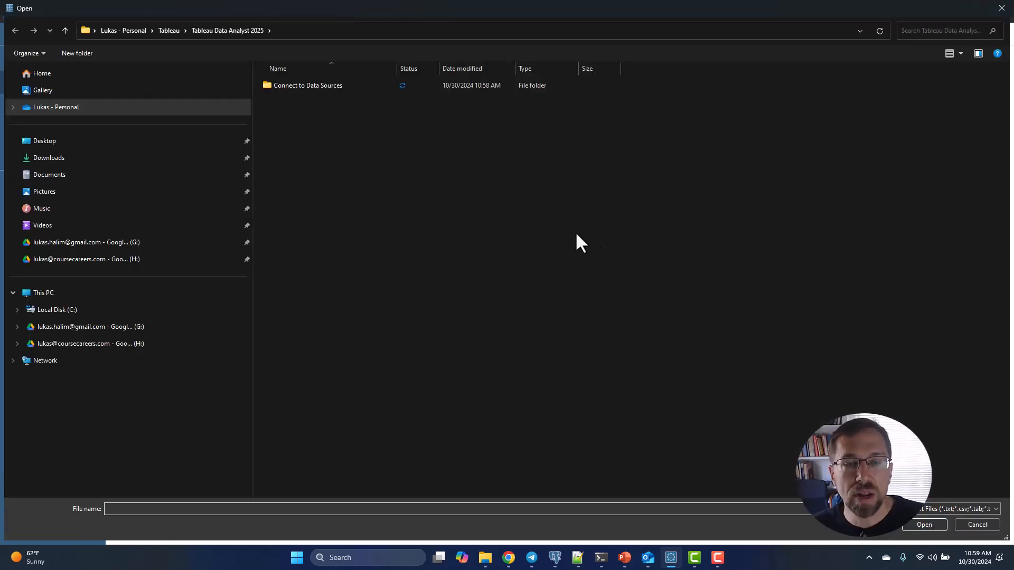
click(122, 159)
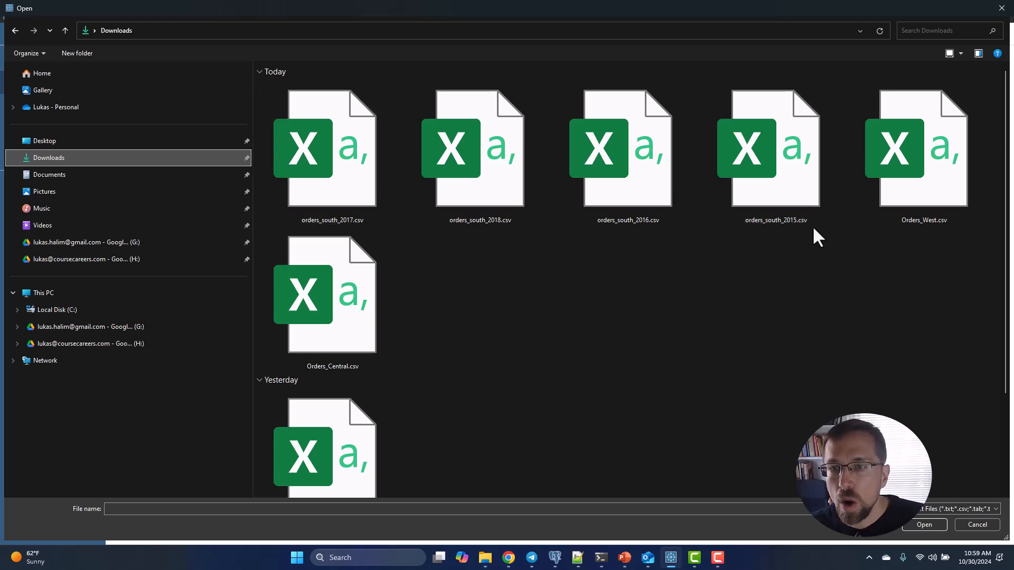
double_click(773, 194)
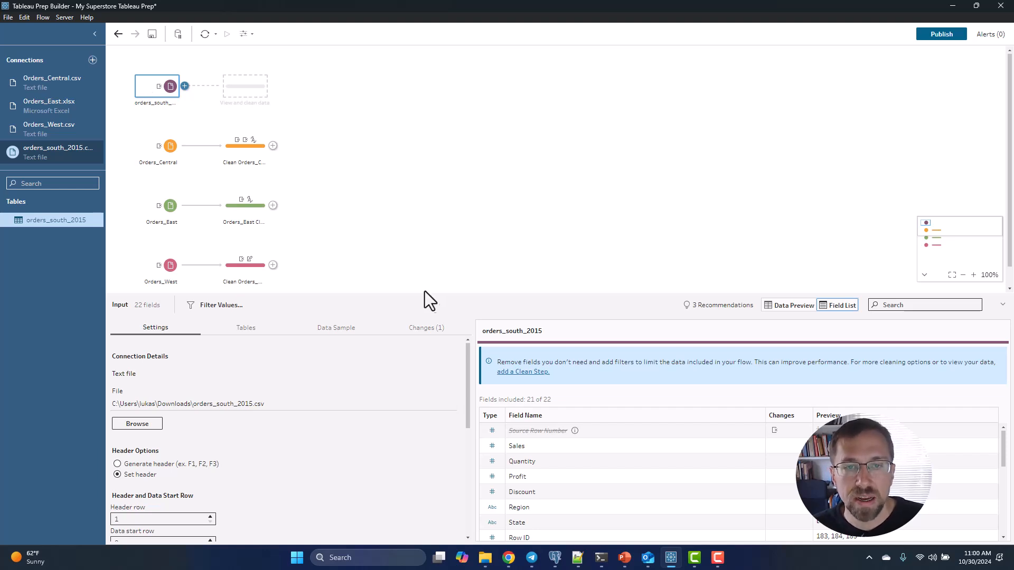
Set the source of the orders_south_2015 input step to union multiple tables.
drag(421, 294, 439, 172)
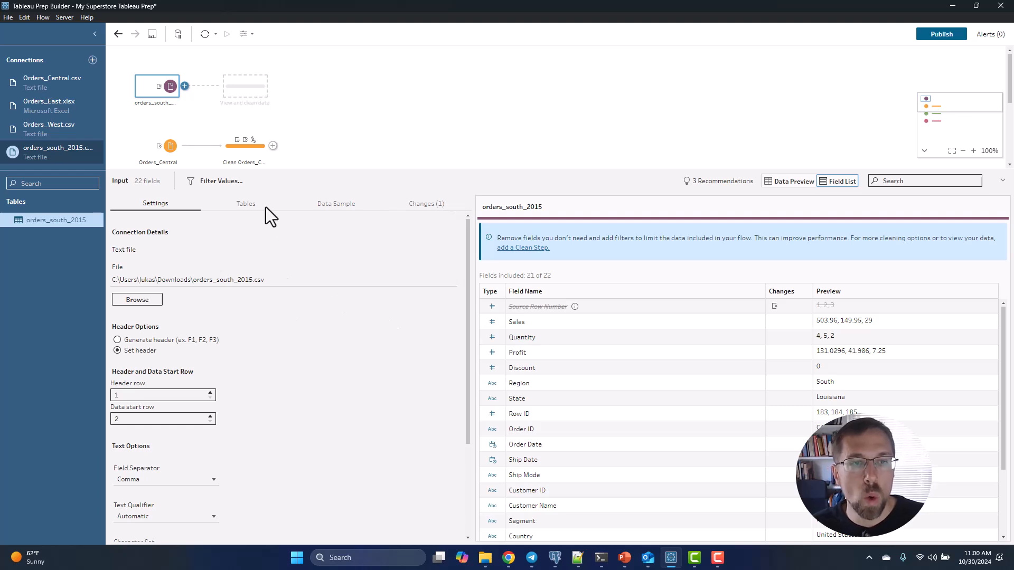
click(238, 205)
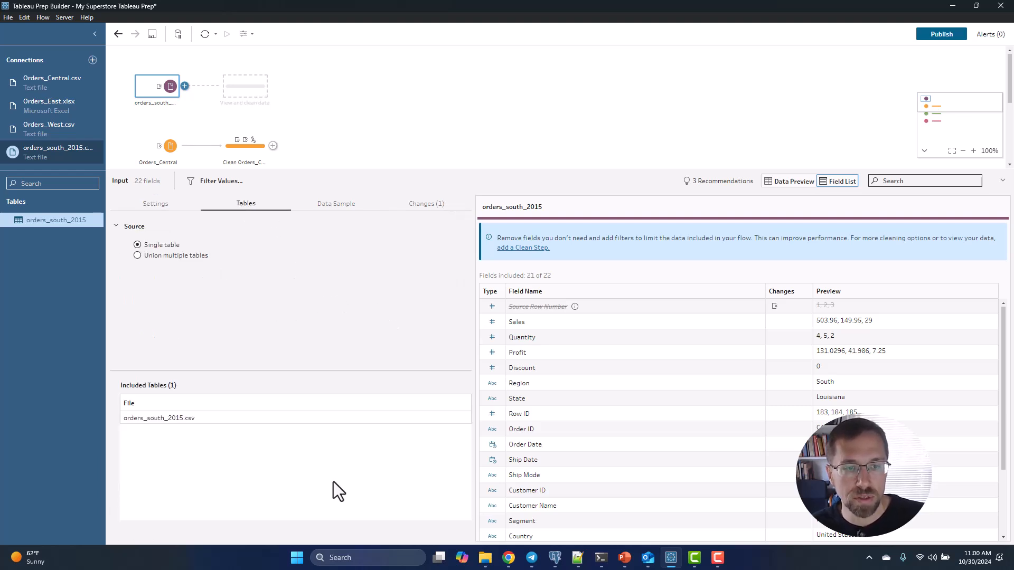
click(165, 257)
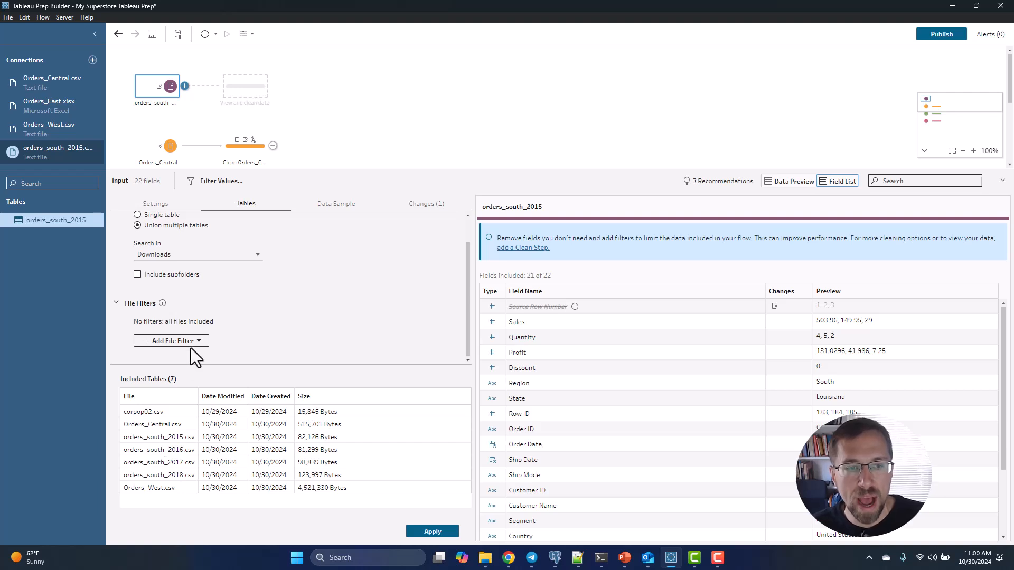
Add a file name filter matching orders_south* to the input union and apply it.
click(173, 342)
click(159, 359)
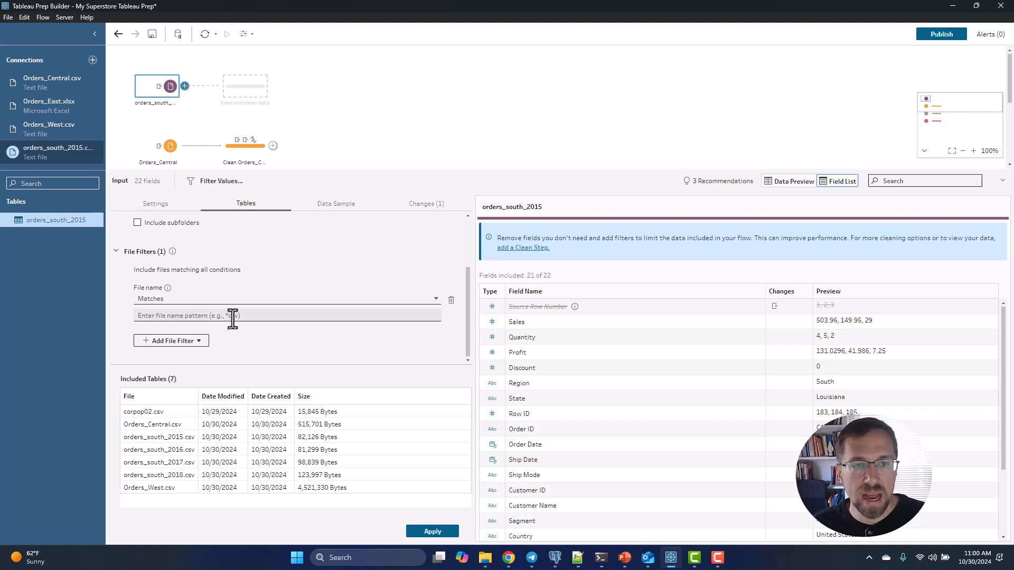
click(222, 320)
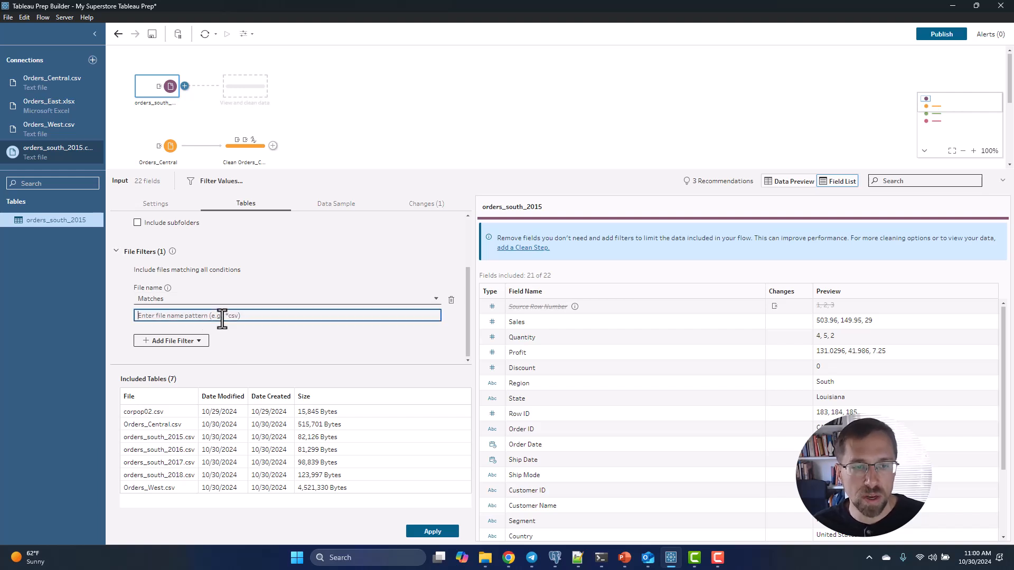
text(orders_south*)
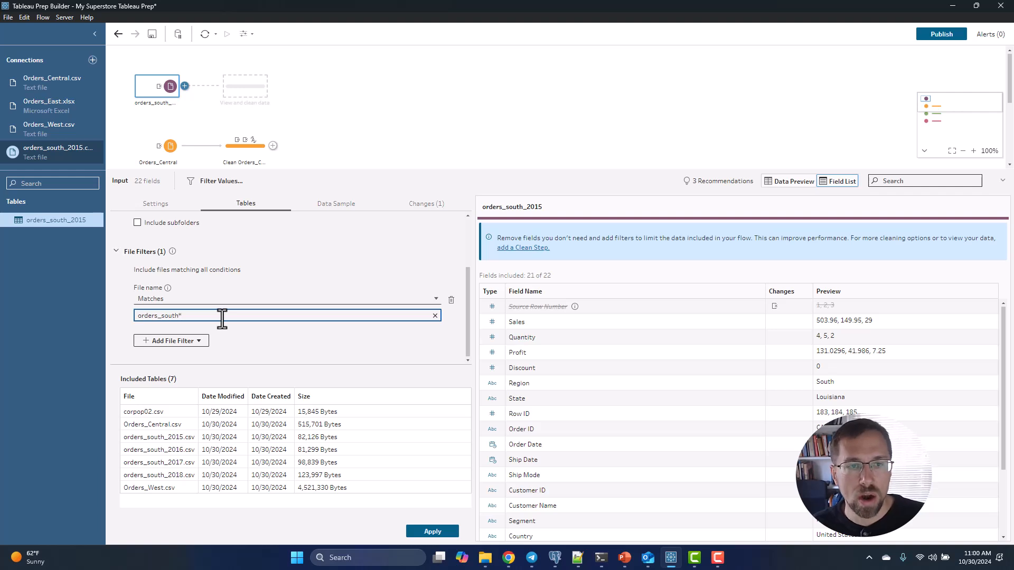
key(Return)
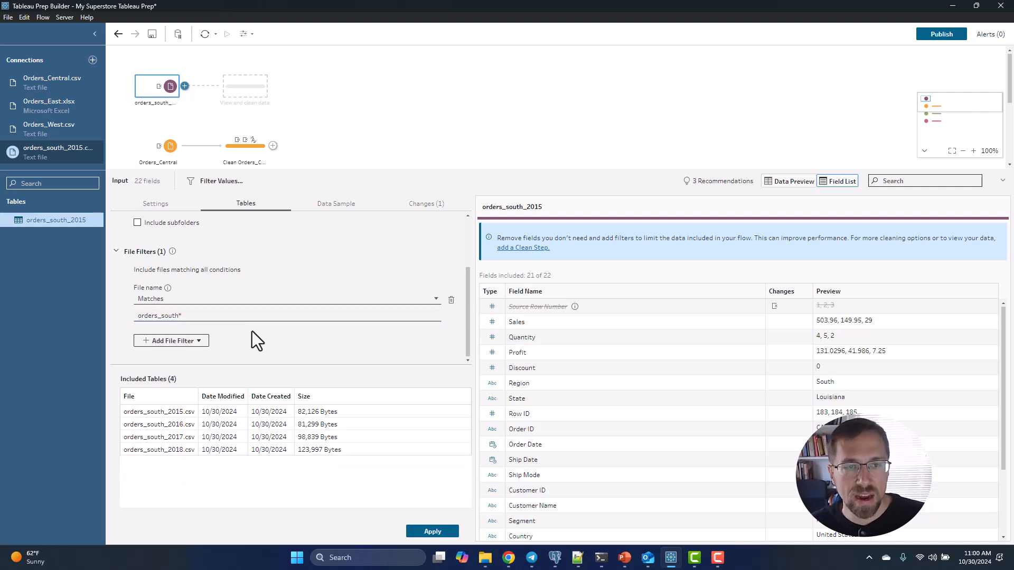
click(164, 340)
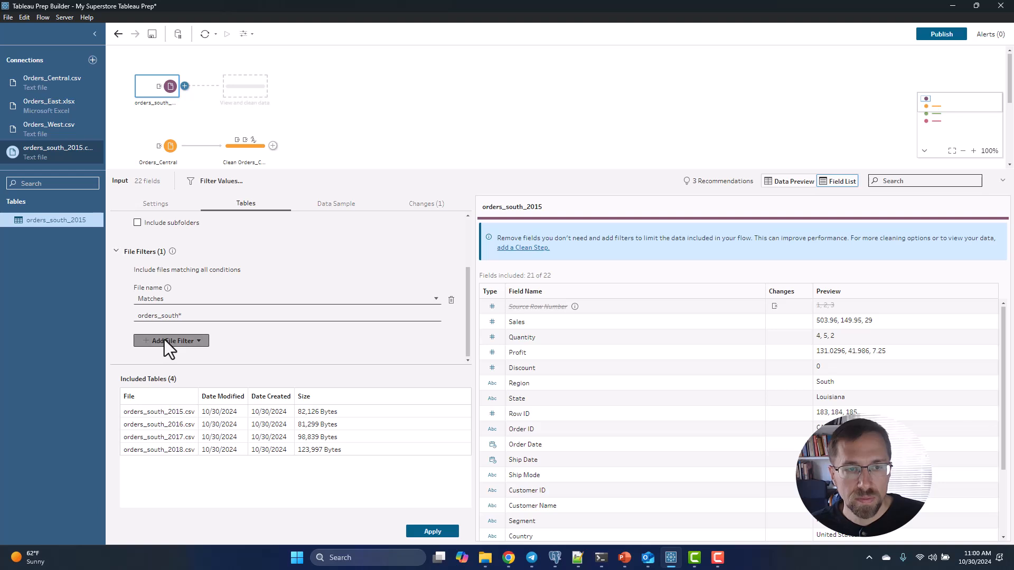
click(432, 532)
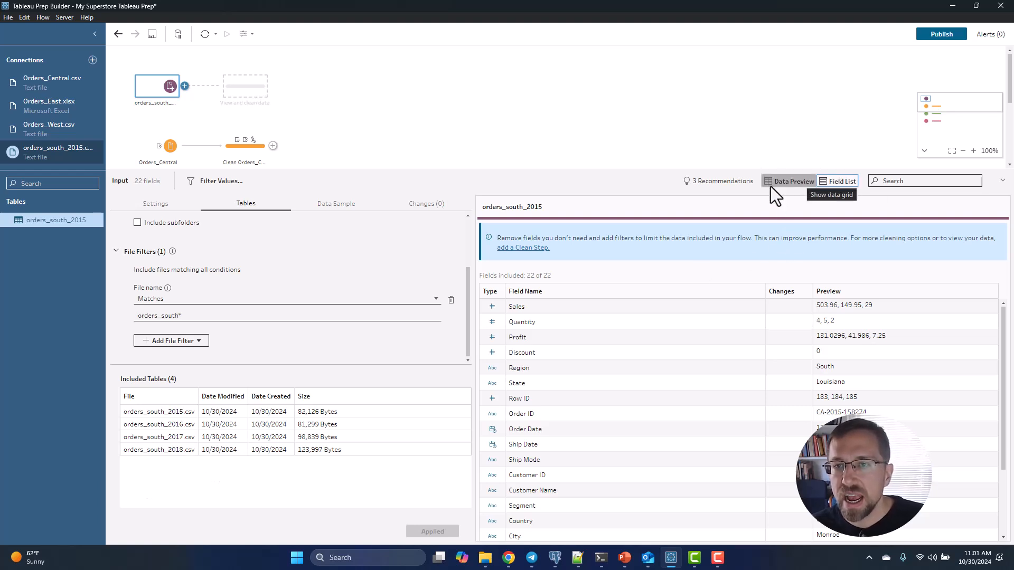
Add a cleaning step after the orders_south_2015 input and view its data grid sorted ascending by File Paths.
click(253, 92)
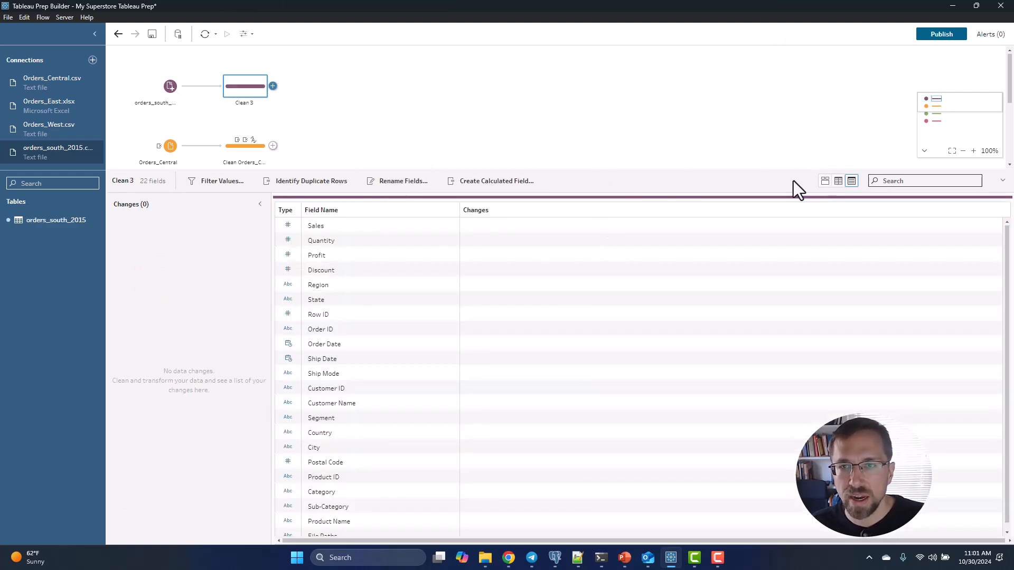
click(844, 181)
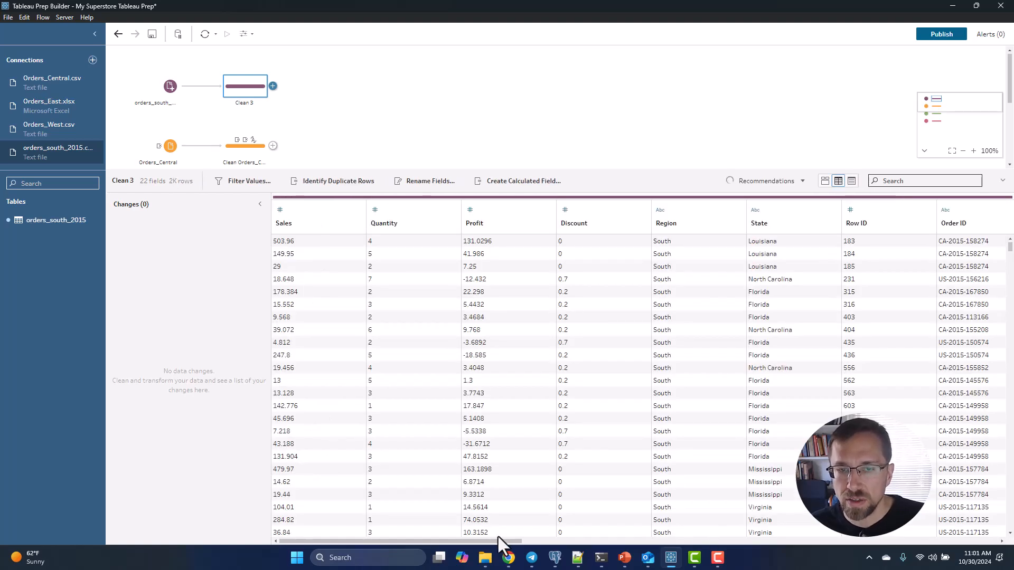
drag(481, 539, 975, 544)
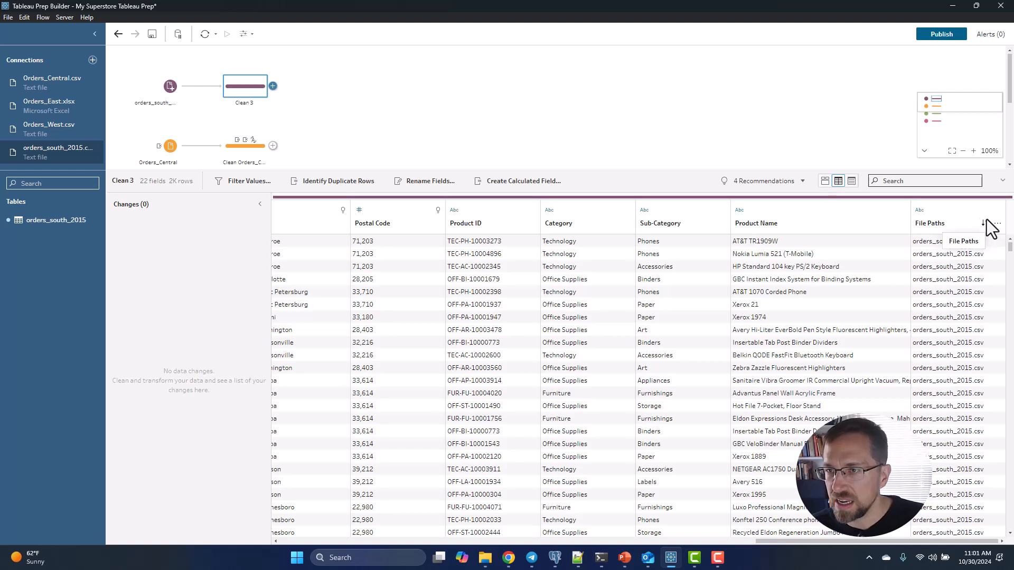
click(991, 227)
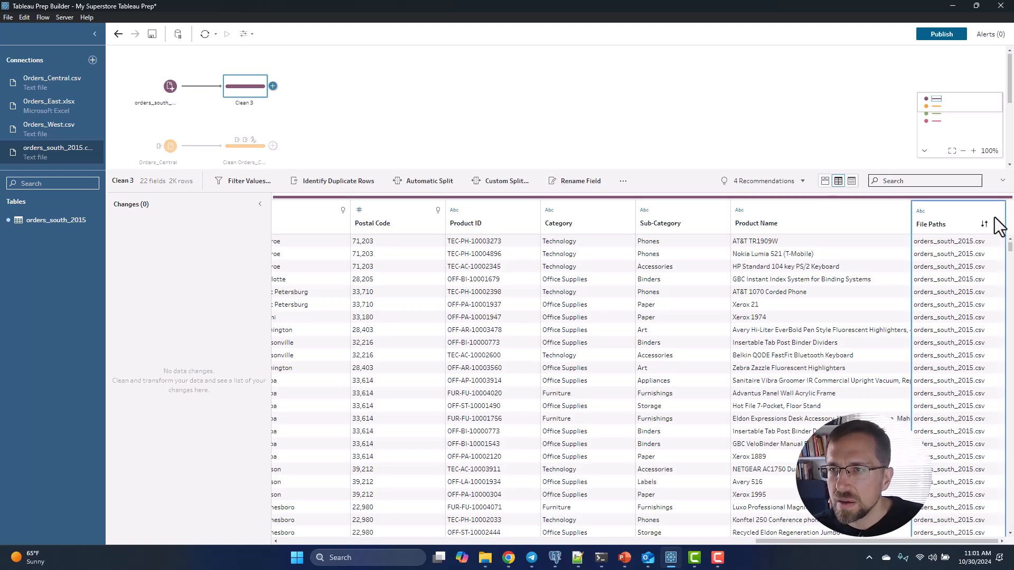
click(985, 226)
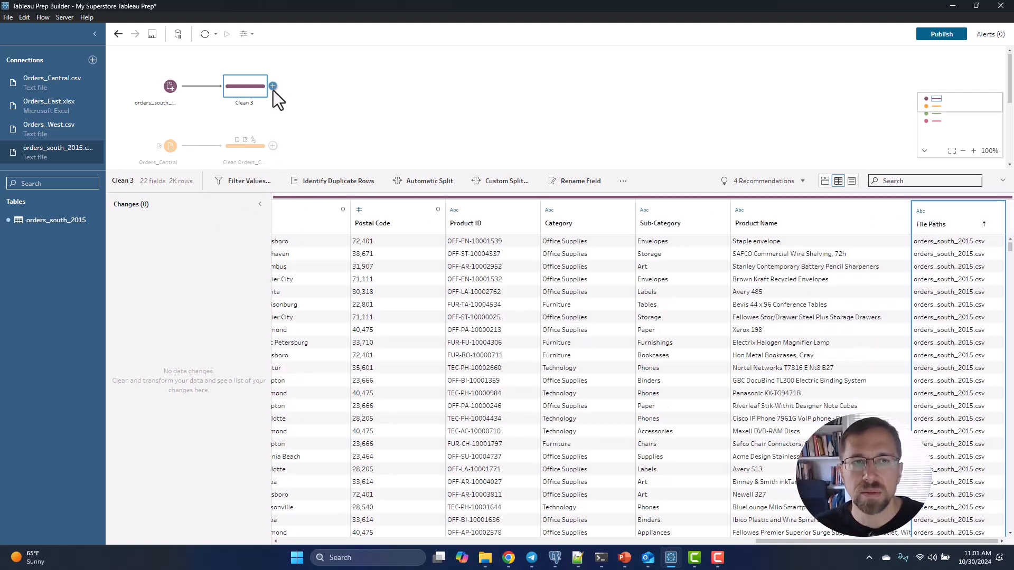
scroll(985, 324, down, 5)
scroll(983, 320, up, 5)
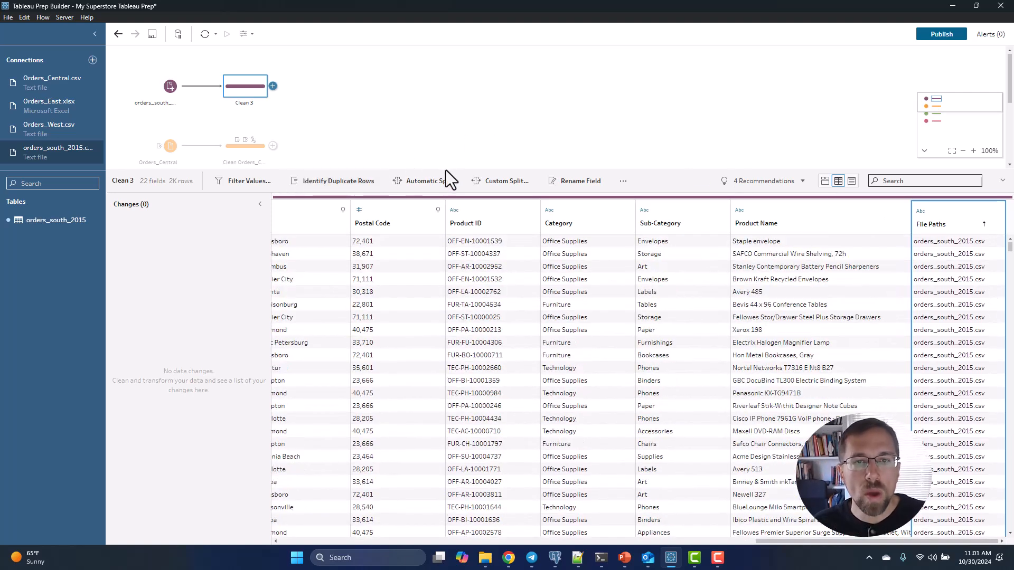
Rename the new cleaning step after the southern orders input to "orders south clean".
drag(446, 170, 440, 324)
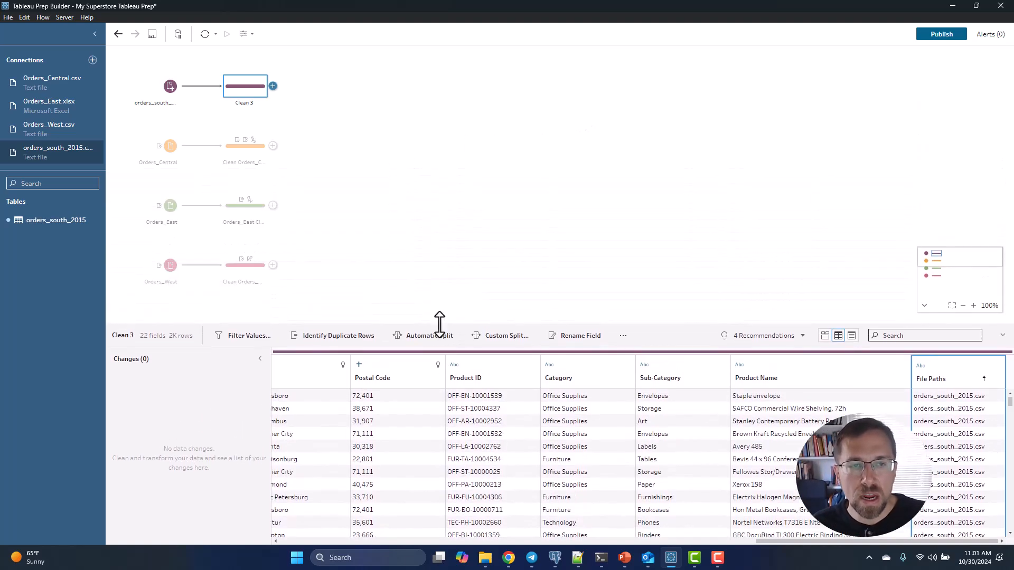
click(440, 211)
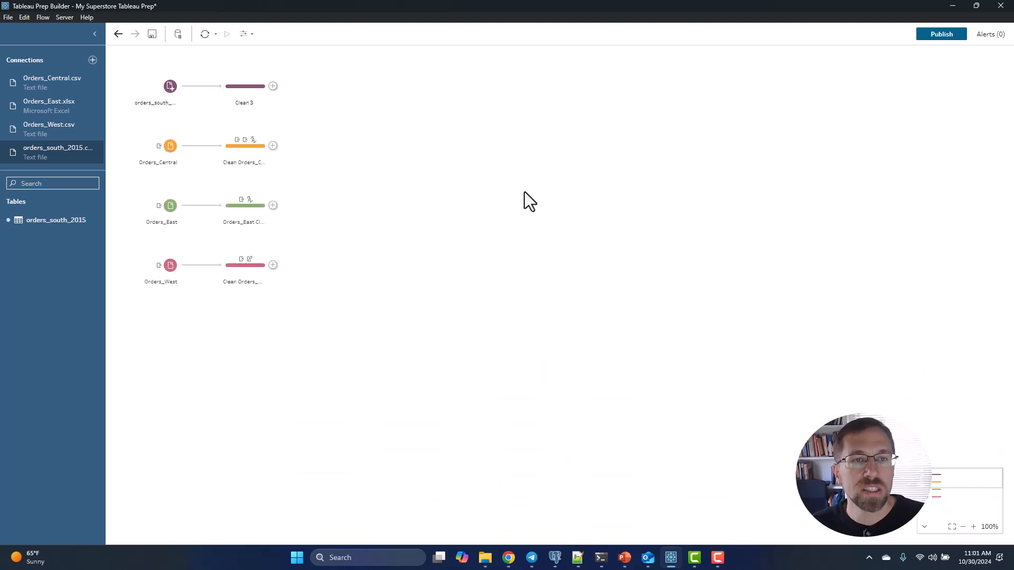
right_click(245, 103)
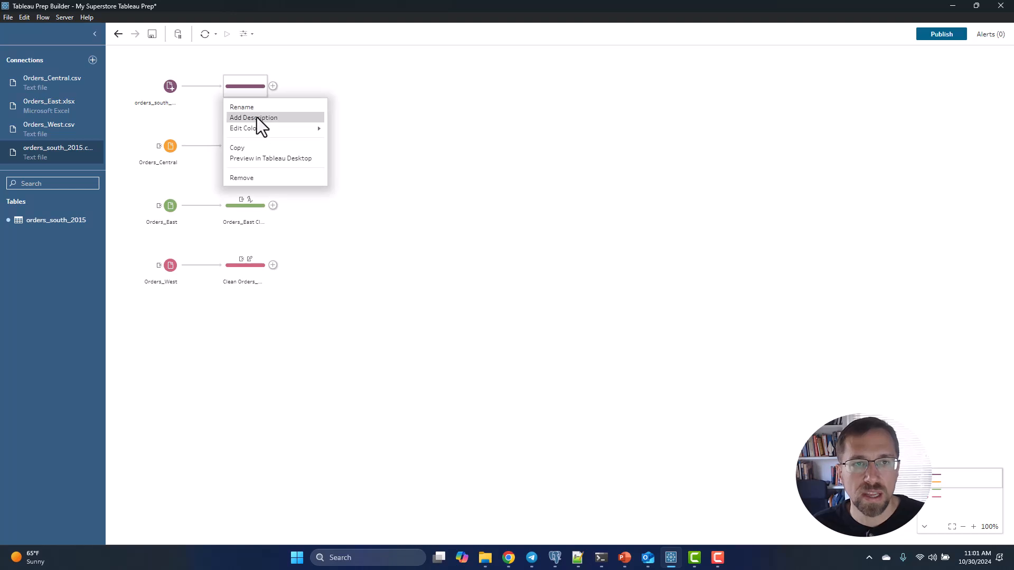
click(256, 110)
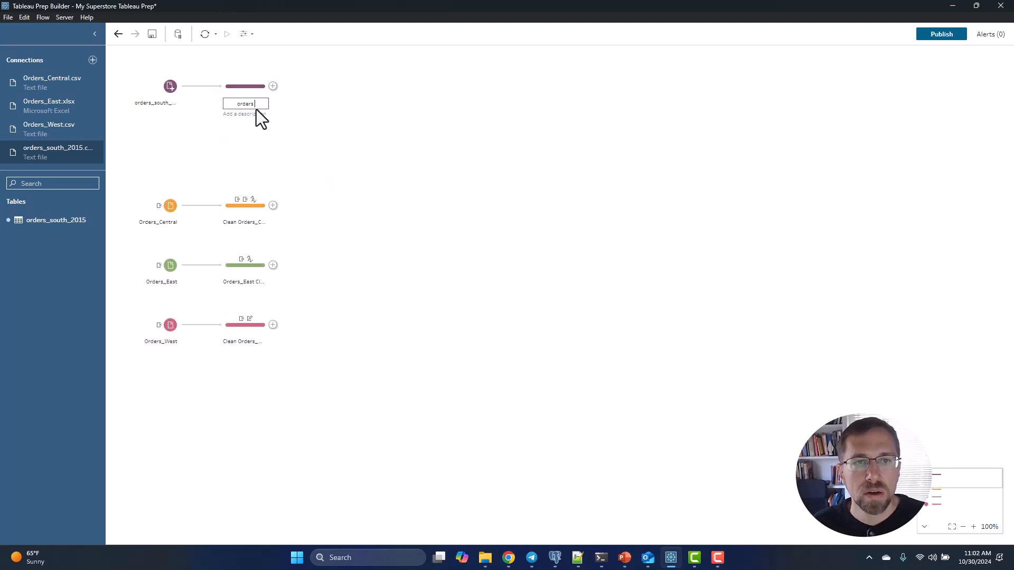
text(orders south clean)
key(Return)
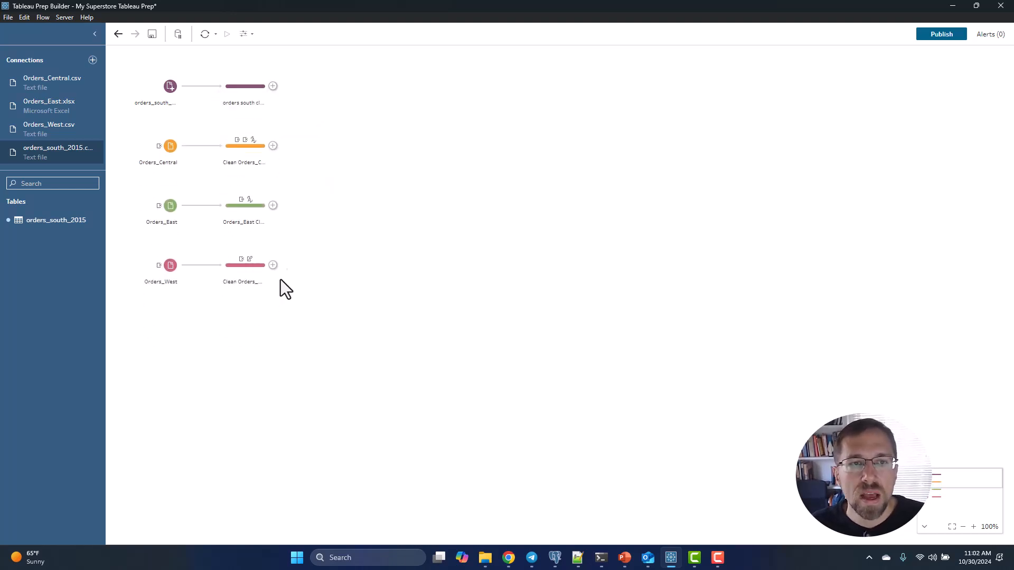
Union orders south clean with Clean Orders_Central, and add Orders_East Clean and Clean Orders_West to the same union.
drag(248, 92, 249, 164)
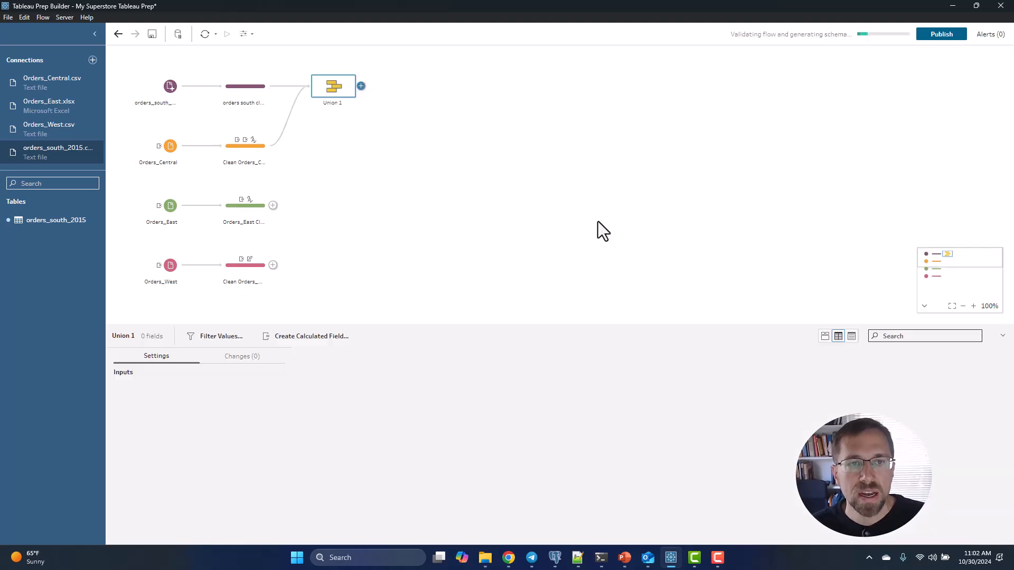
drag(243, 210, 321, 90)
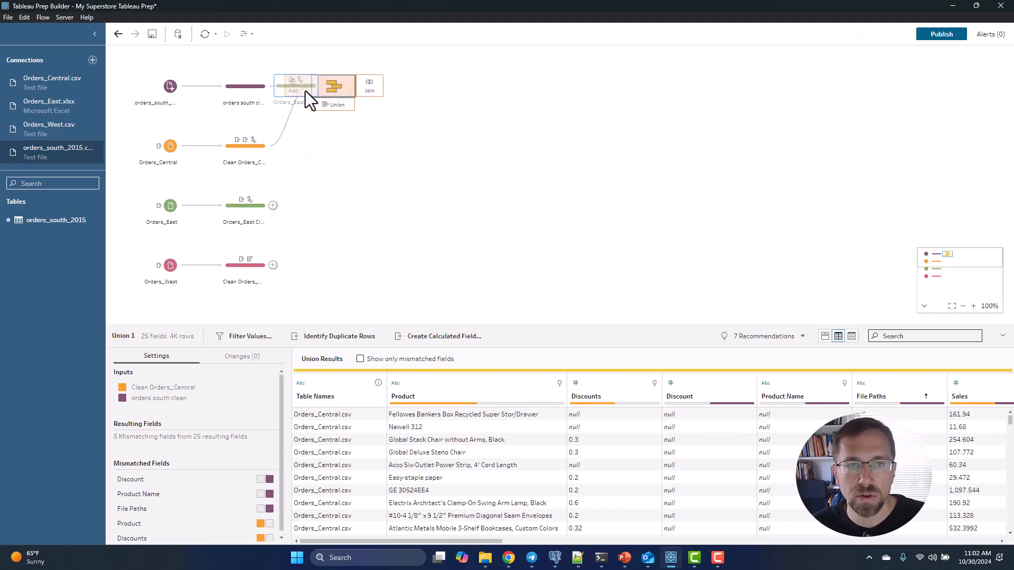
click(313, 275)
drag(244, 321, 335, 150)
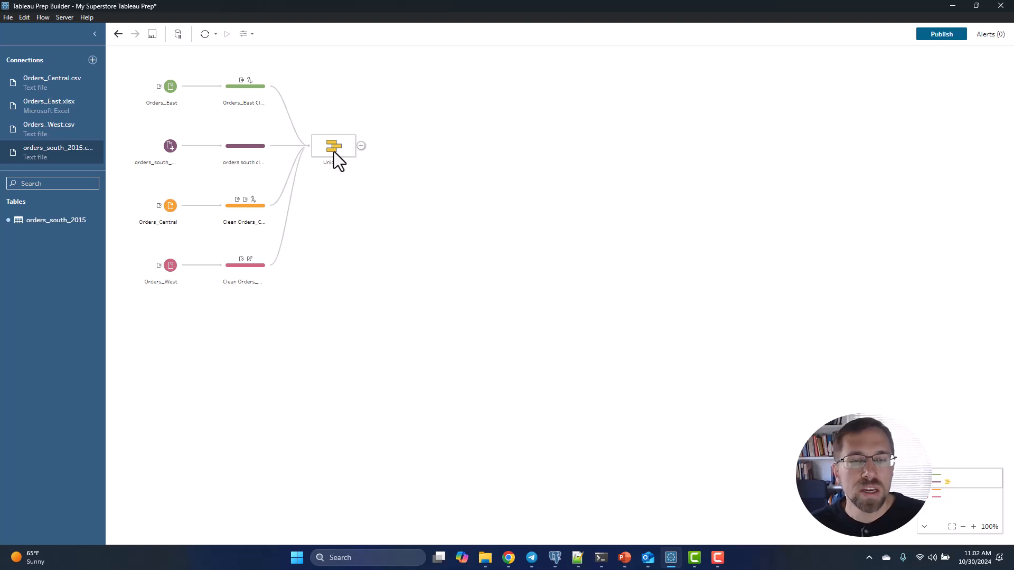
Open the union step's results and show only the mismatched fields.
click(334, 152)
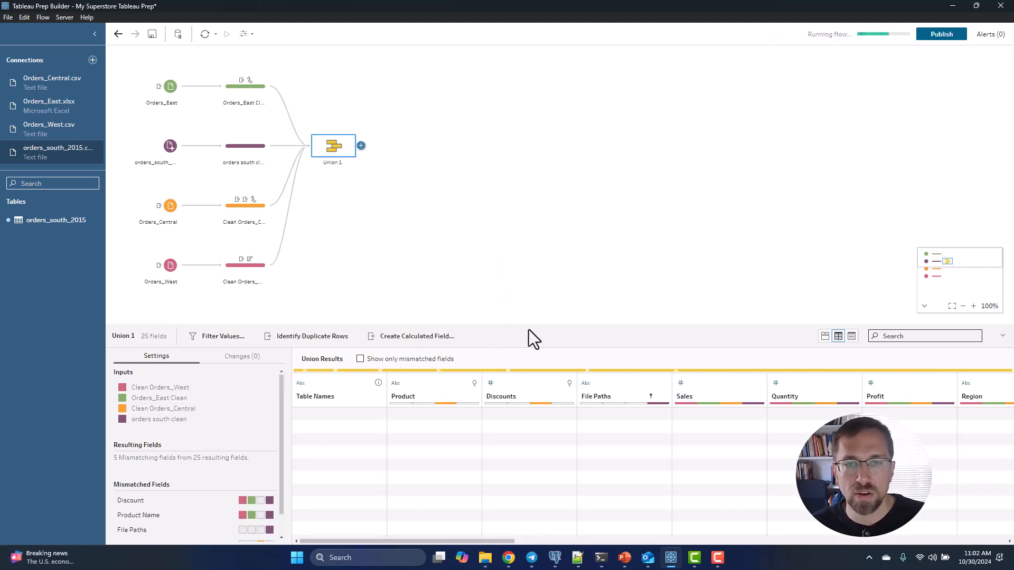
drag(519, 324, 532, 214)
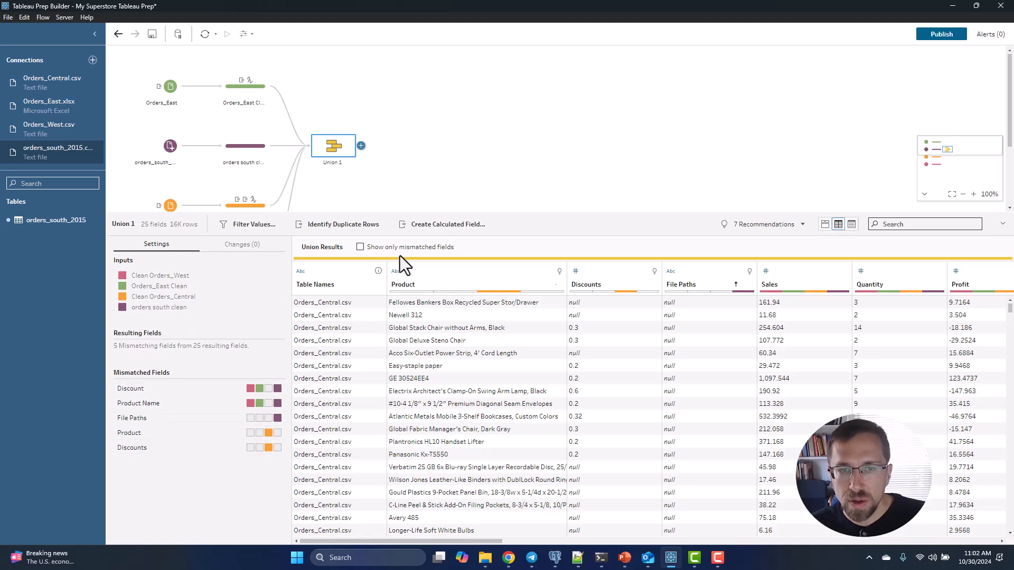
click(360, 247)
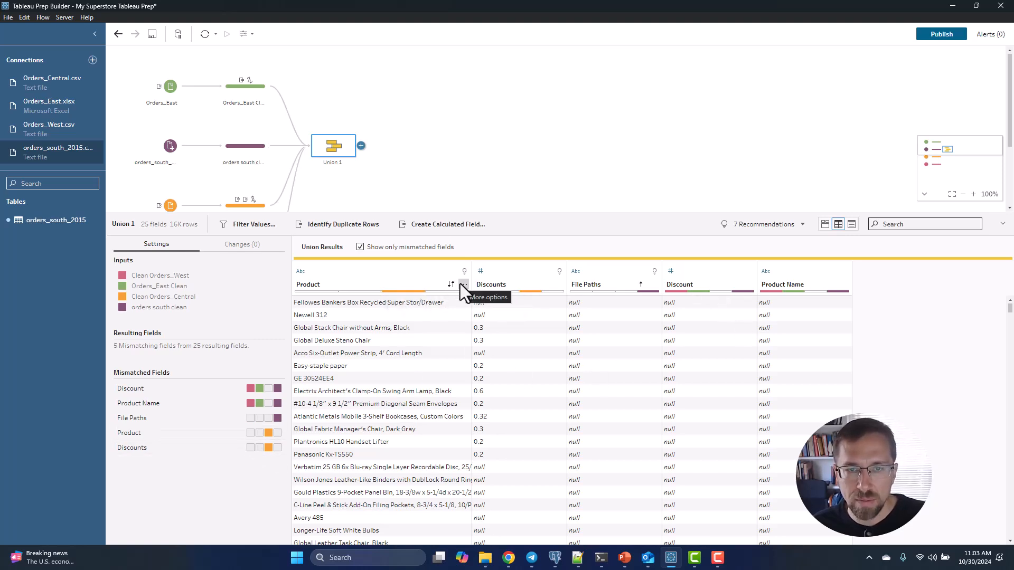
Rename the mismatched Product field in the union results to "Product Name".
click(463, 285)
click(501, 363)
text(Pordu)
key(BackSpace)
key(BackSpace)
key(BackSpace)
key(BackSpace)
text(roduct Name)
key(Return)
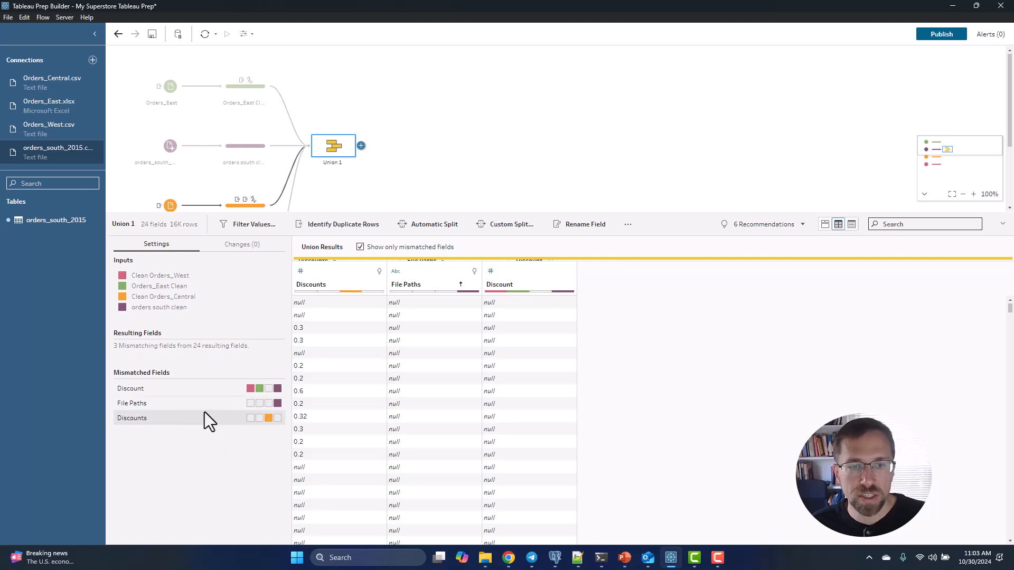
Rename the mismatched Discounts field in the union results to "Discount".
click(150, 421)
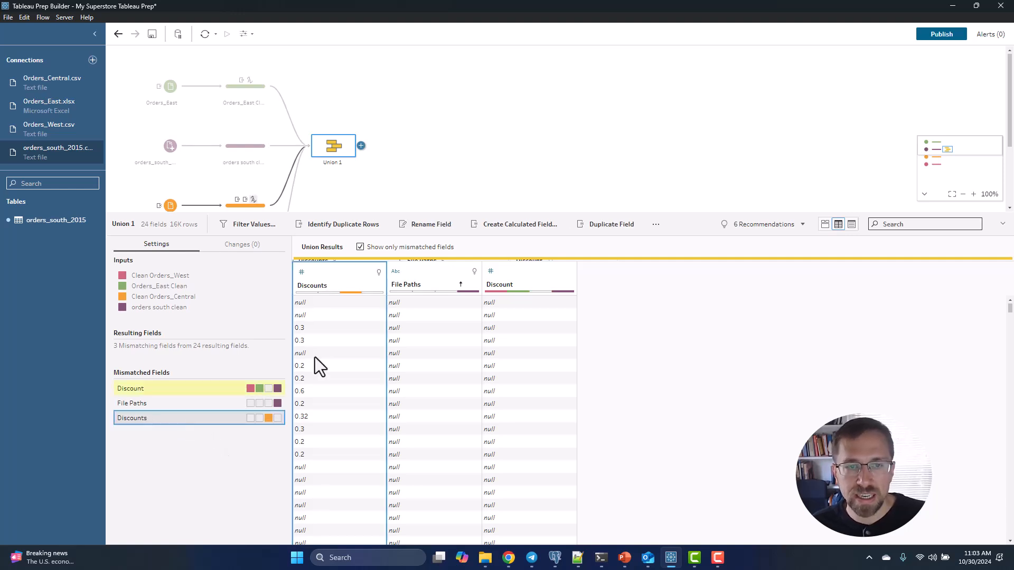
right_click(333, 278)
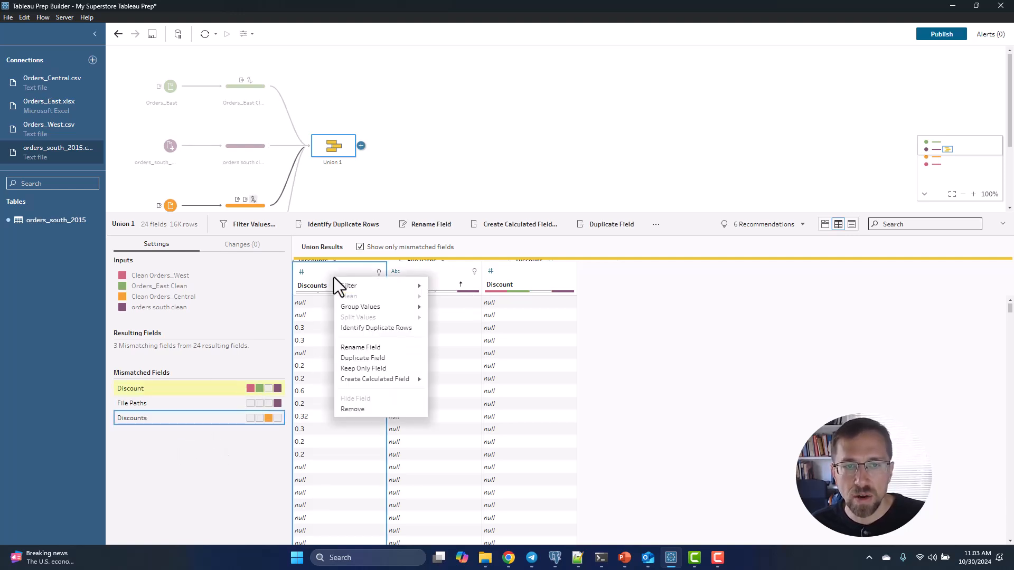
click(376, 347)
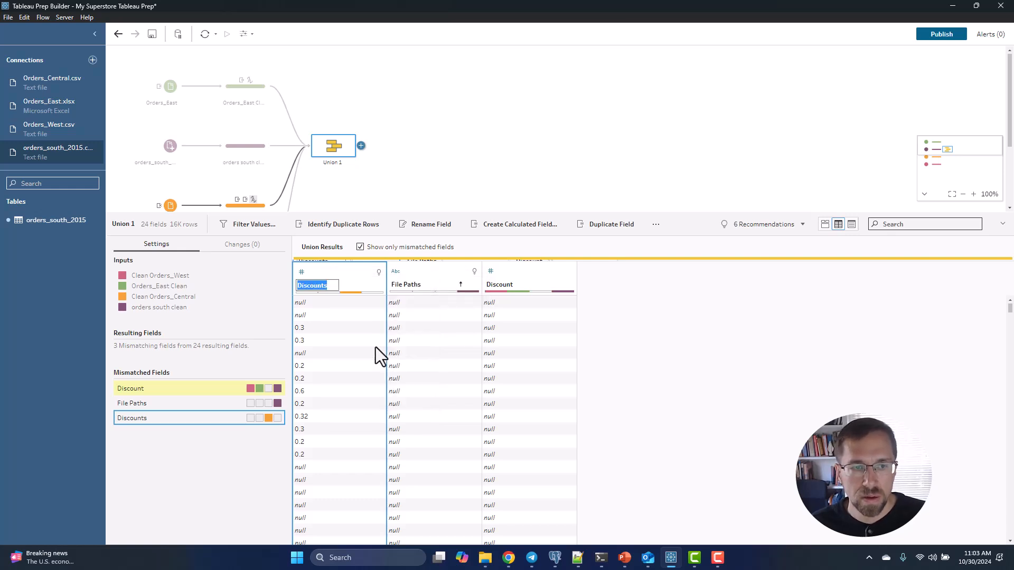
key(Right)
key(BackSpace)
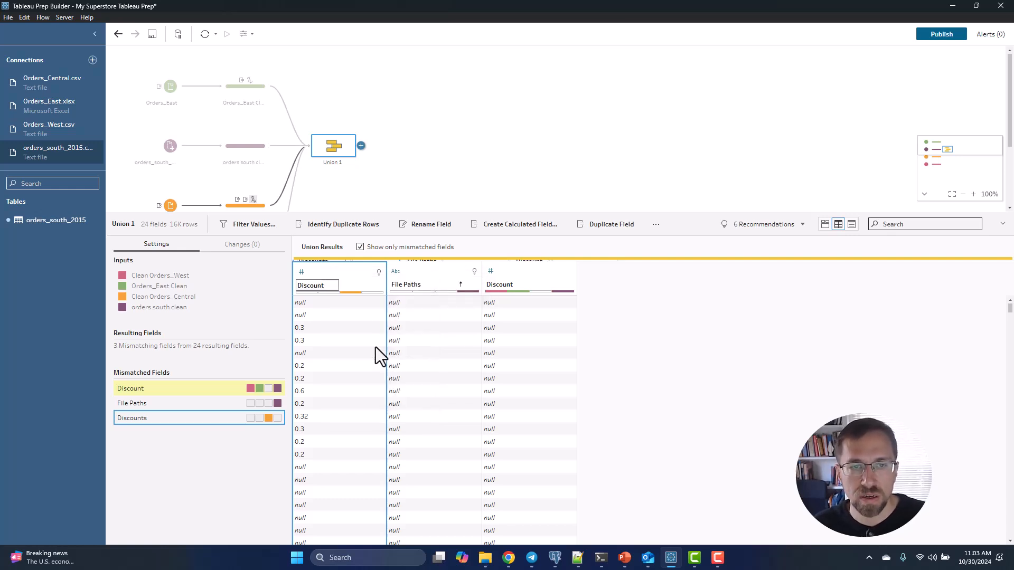
key(Return)
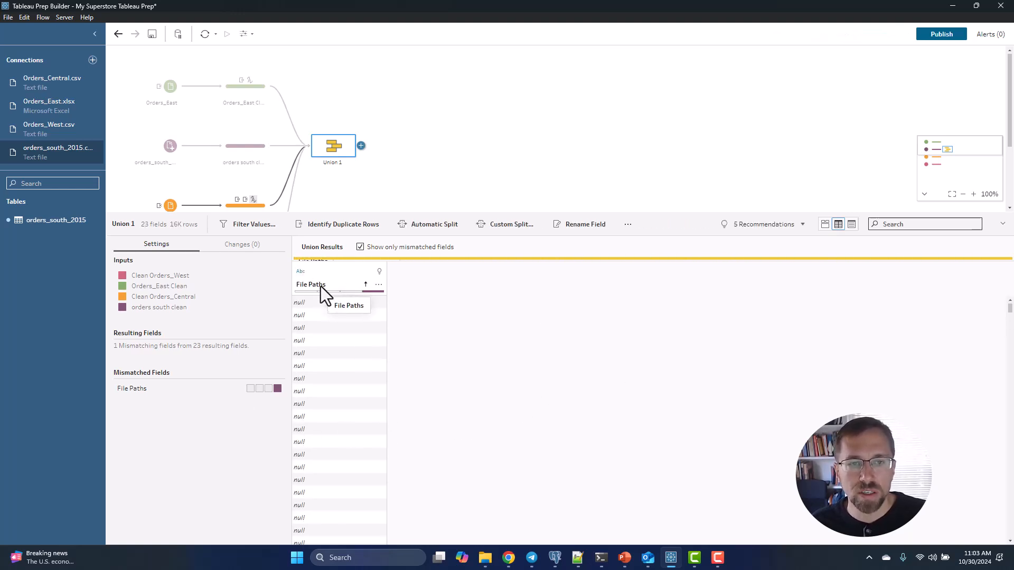
Remove the File Paths field from the union results and show all fields again instead of only the mismatched ones.
right_click(334, 272)
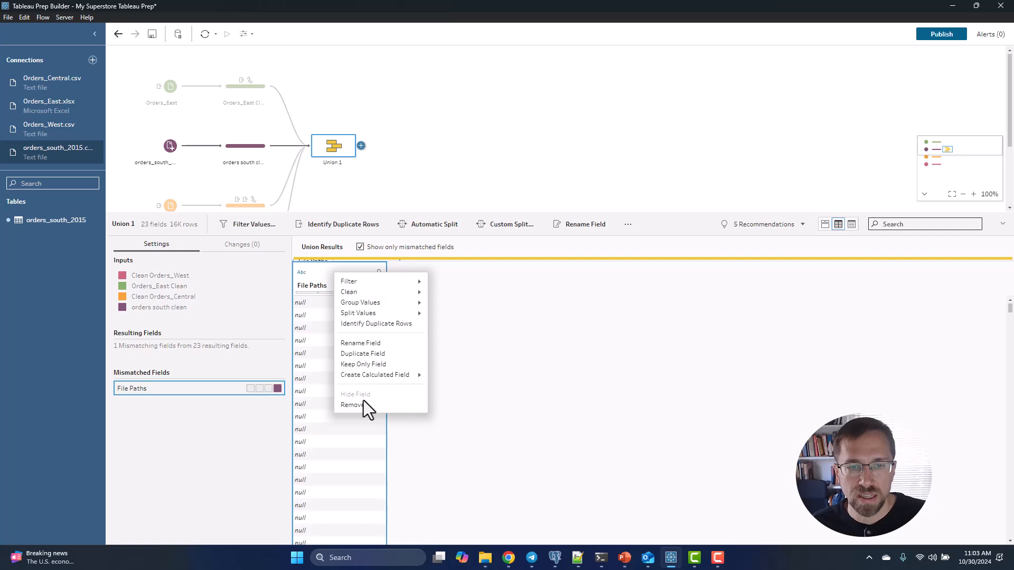
key(Return)
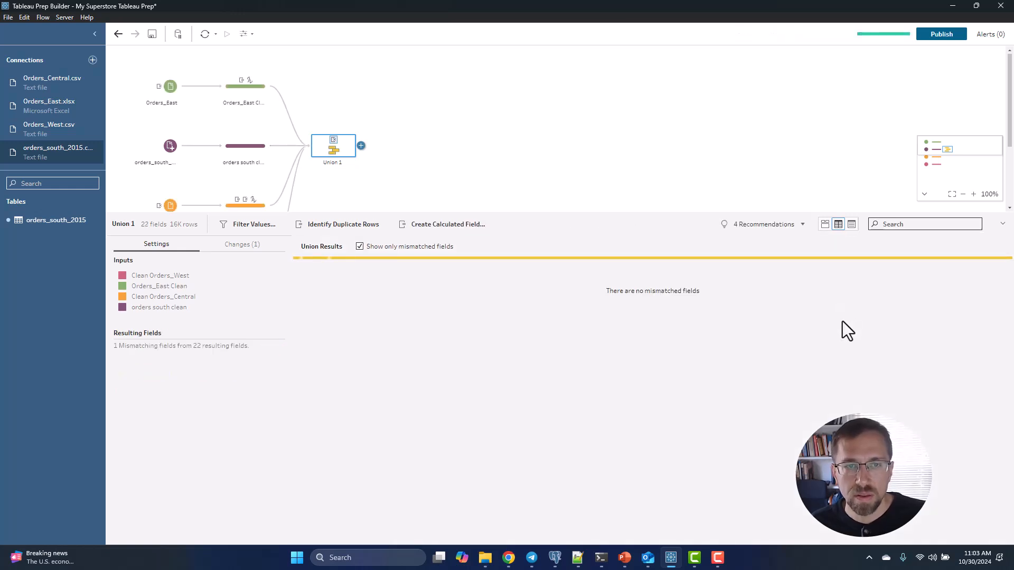
click(382, 250)
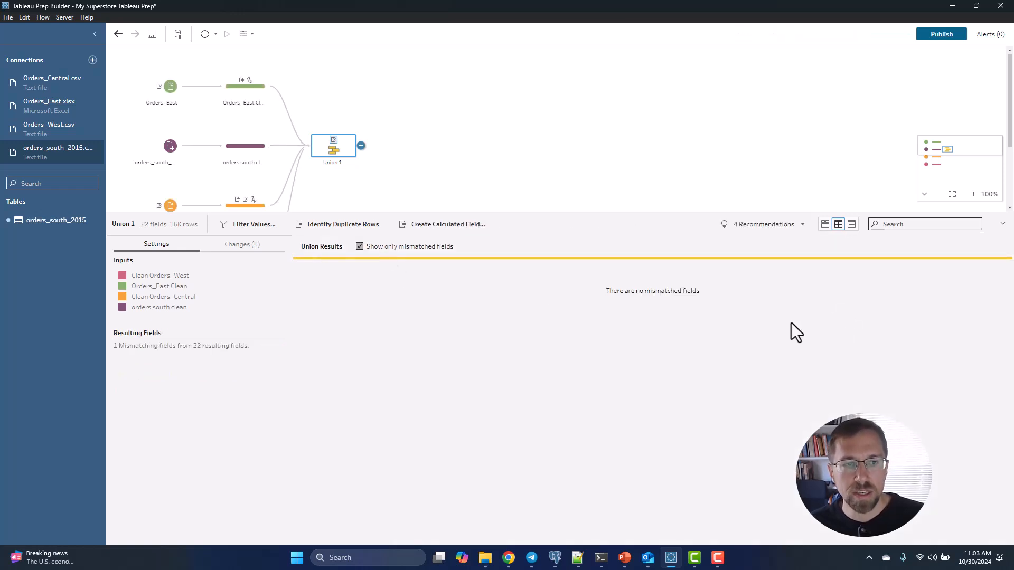
drag(499, 542, 329, 542)
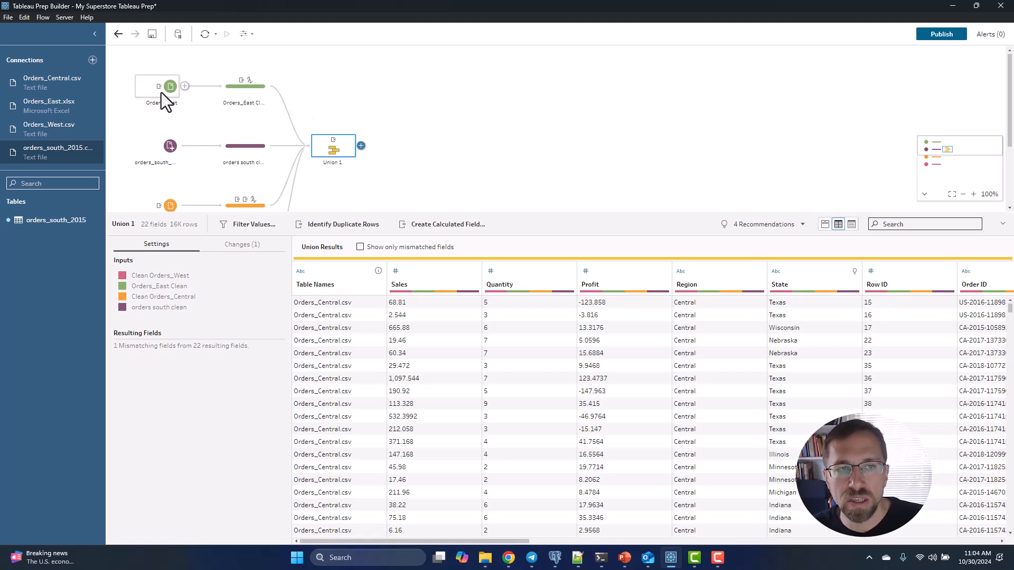
Review the flow's input branches and the southern orders input's settings, and return to the union results.
scroll(218, 136, down, 2)
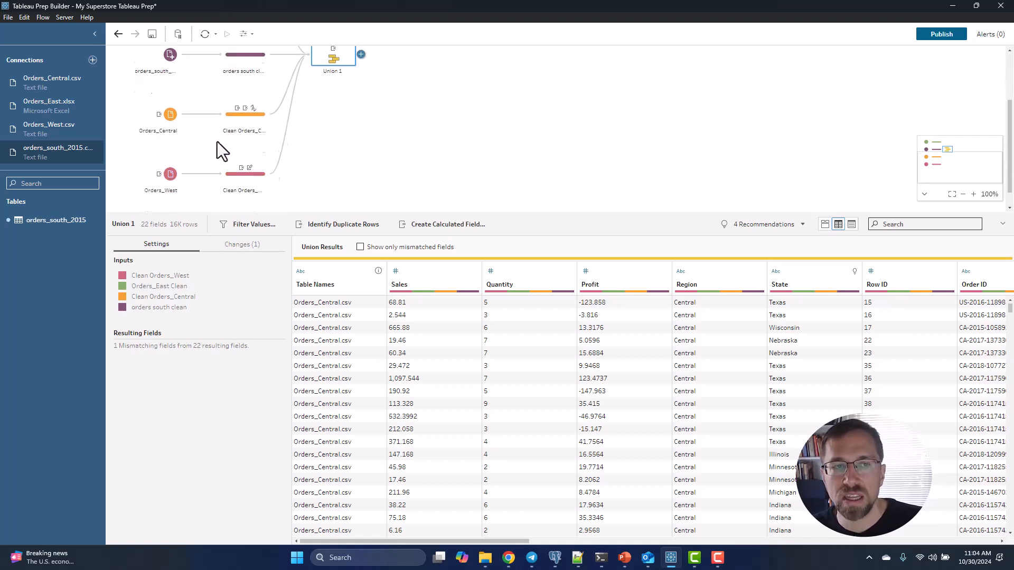
scroll(193, 166, up, 2)
click(155, 149)
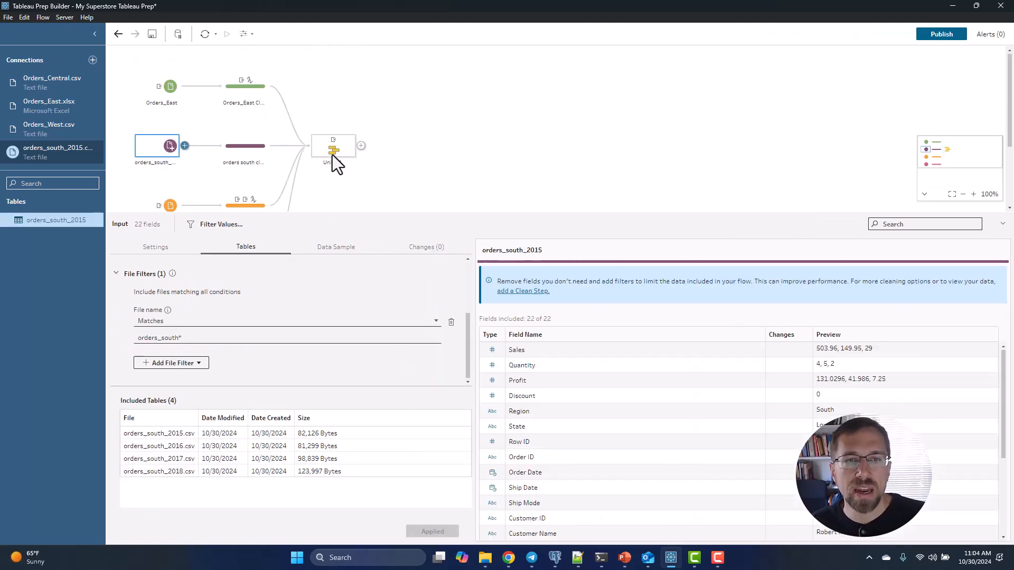
click(332, 153)
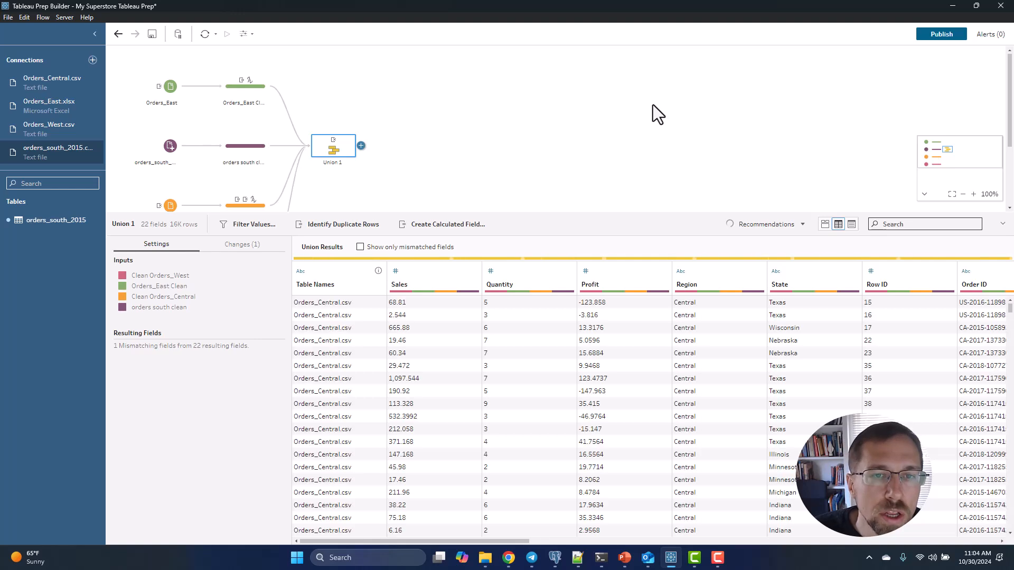